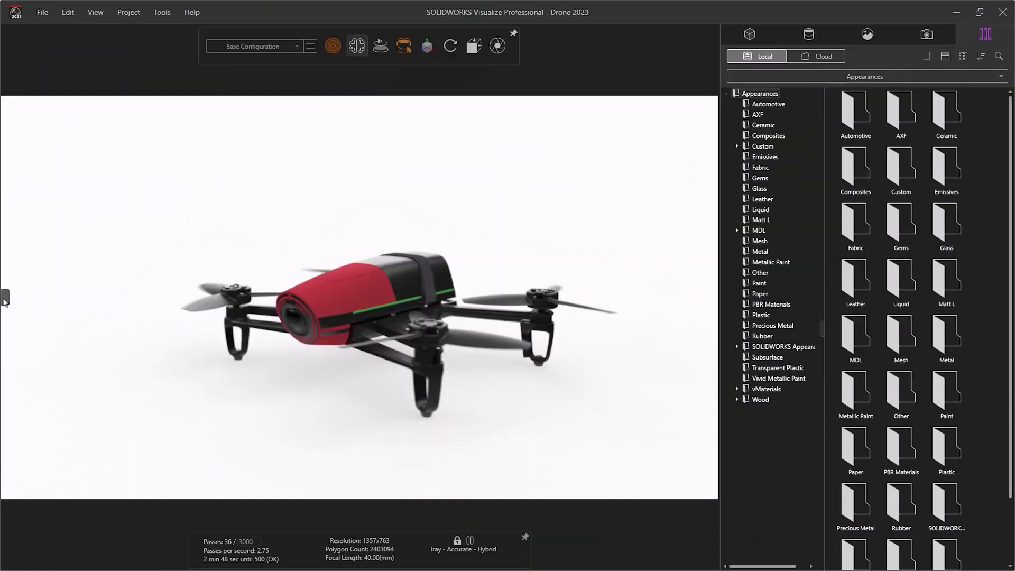
Show the 3DEXPERIENCE session panel and its roles and apps list.
{"action": "left_click", "coordinate": [4, 297]}
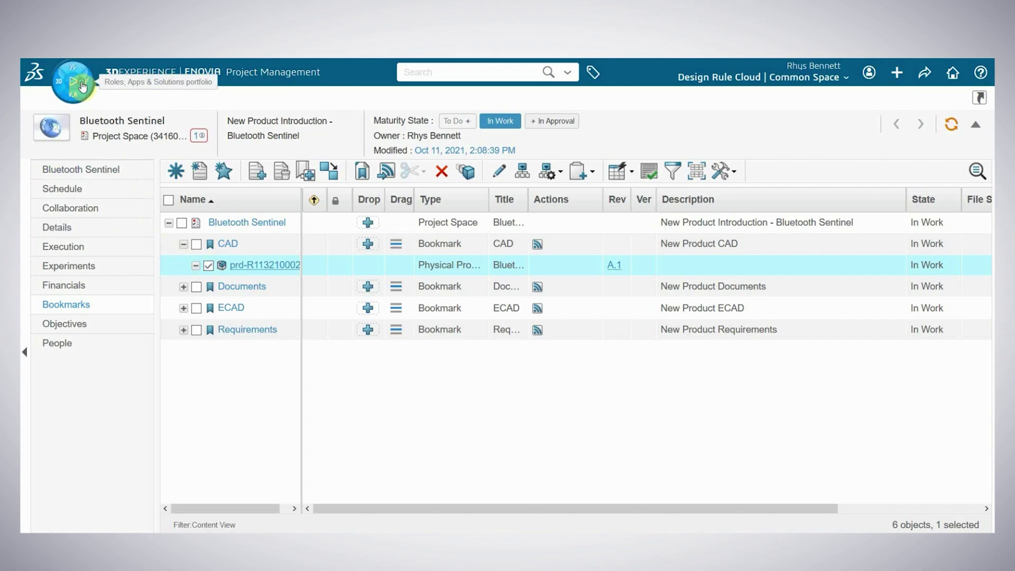
{"action": "left_click", "coordinate": [83, 86]}
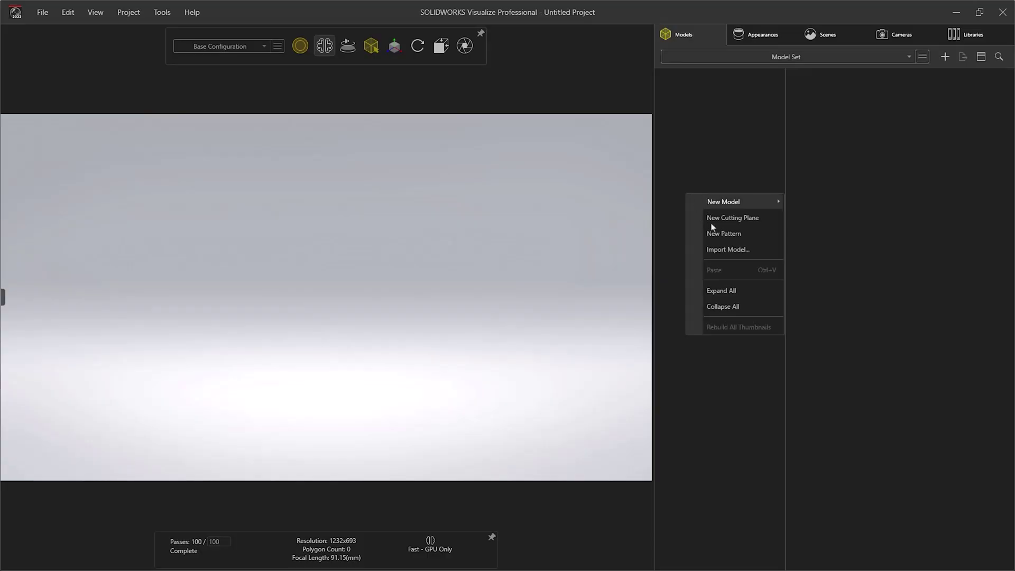
Import BEBOP.SLDASM with the default import settings, then orbit toward the drone's front.
{"action": "left_click", "coordinate": [729, 250]}
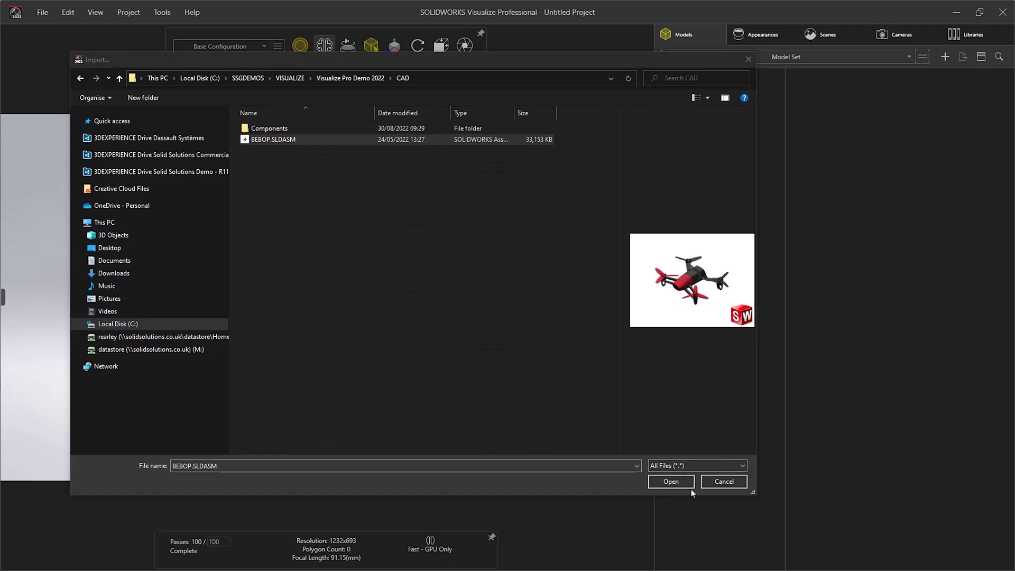
{"action": "left_click", "coordinate": [671, 482]}
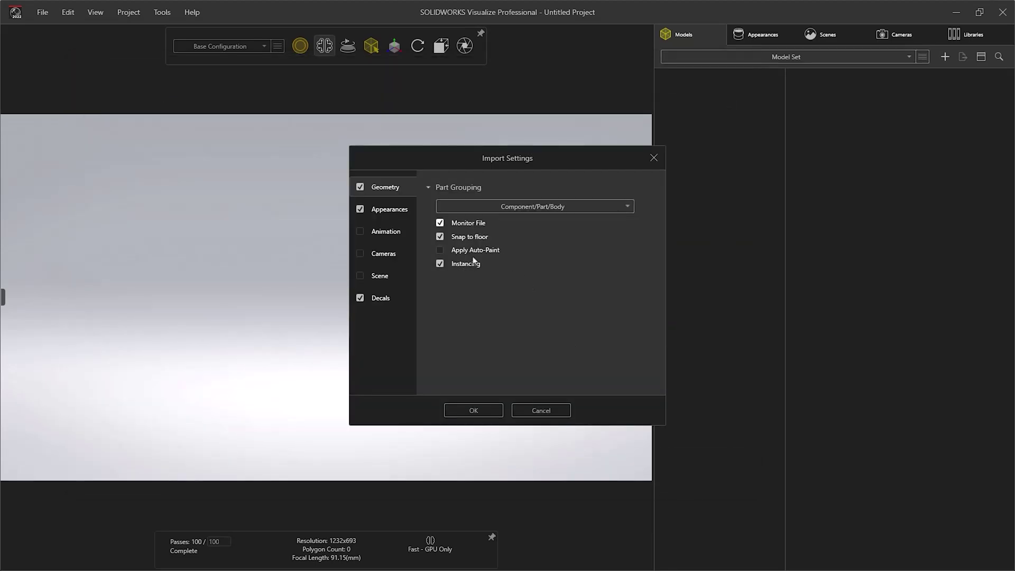
{"action": "left_click", "coordinate": [474, 411]}
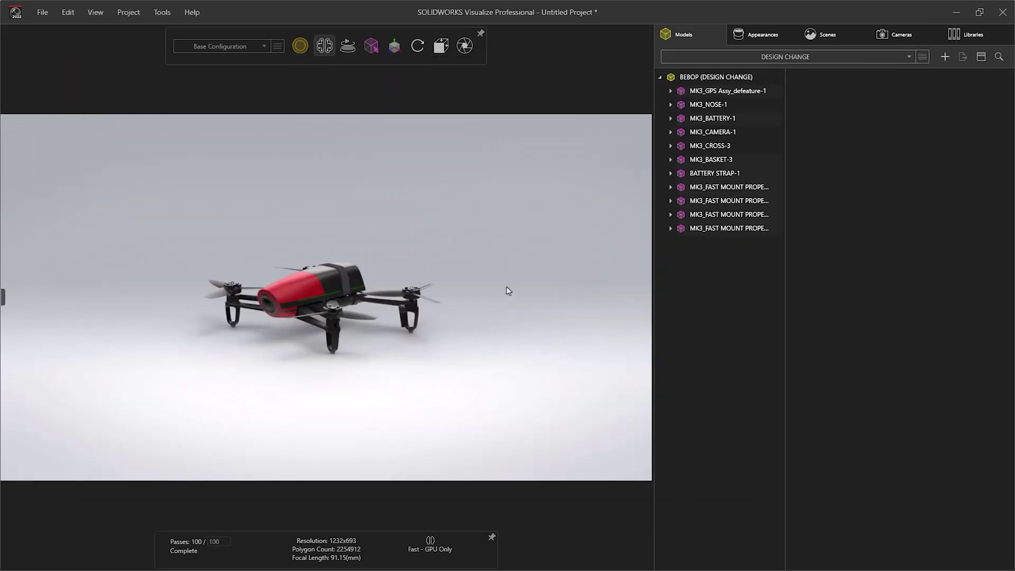
{"action": "left_click_drag", "start_coordinate": [321, 326], "coordinate": [357, 323]}
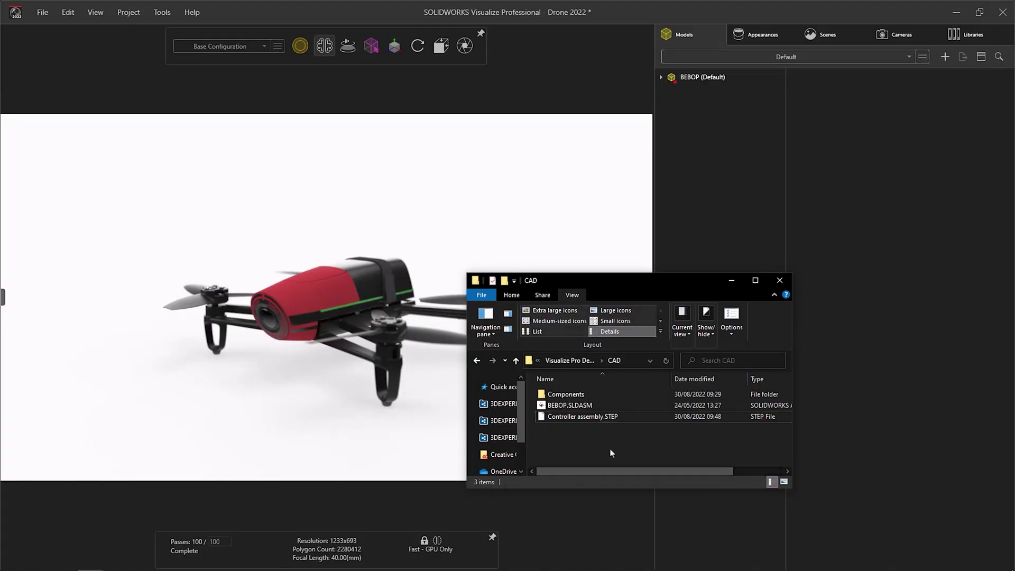
Import Controller assembly.STEP into the scene and rotate the Drone Controller to face forward.
{"action": "left_click_drag", "start_coordinate": [414, 238], "coordinate": [414, 227]}
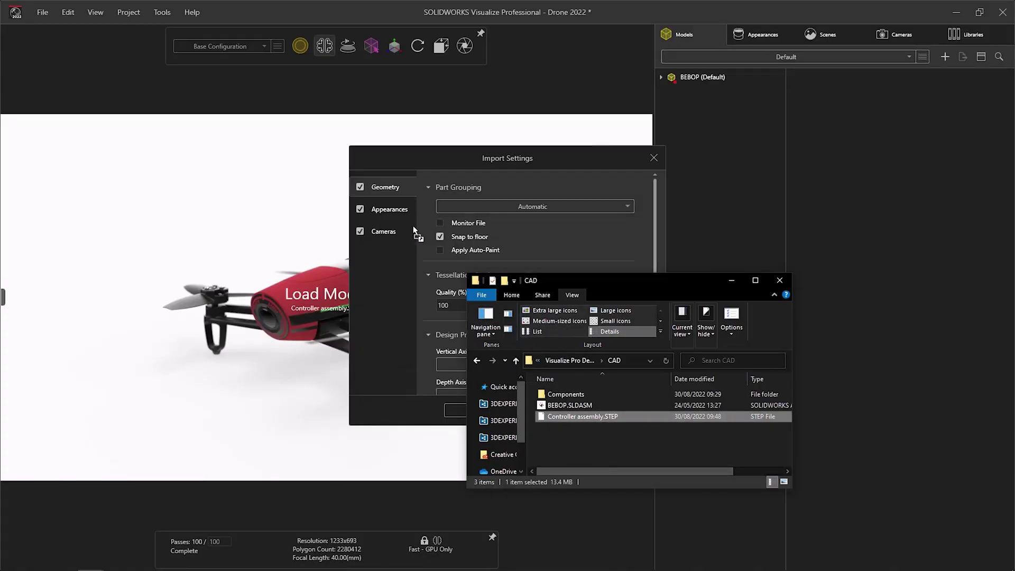
{"action": "left_click", "coordinate": [455, 411]}
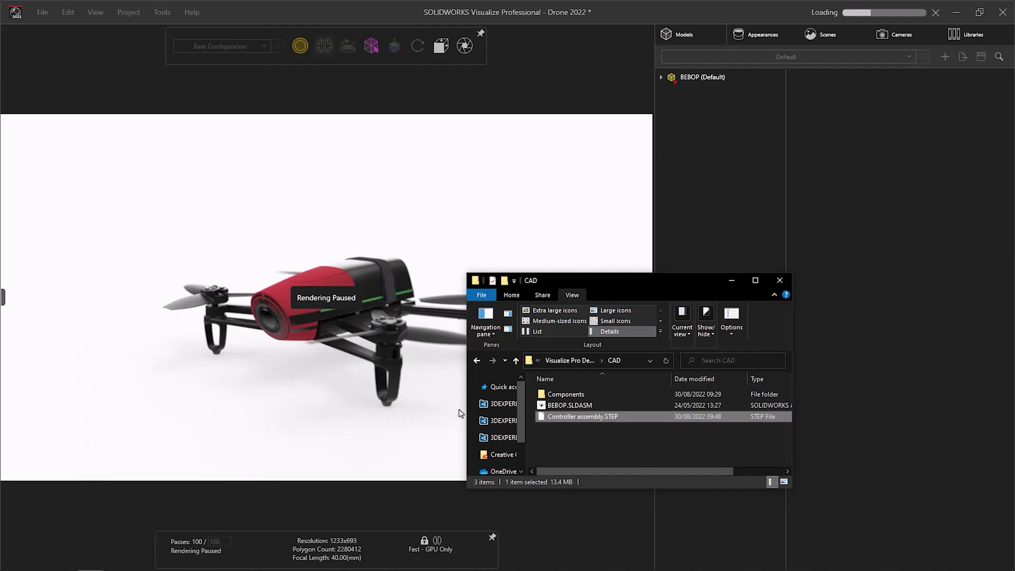
{"action": "left_click", "coordinate": [453, 408]}
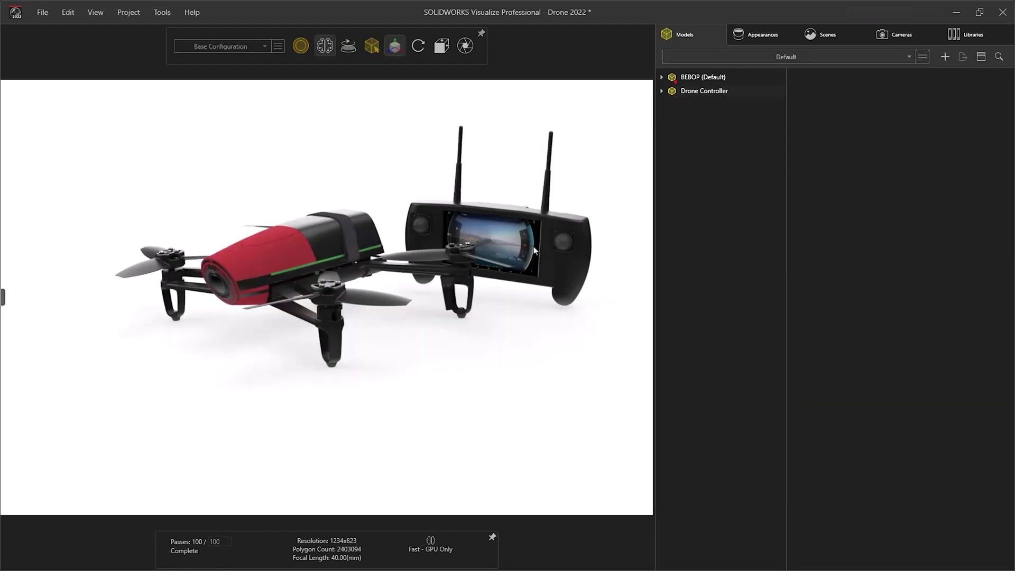
{"action": "left_click", "coordinate": [534, 251]}
{"action": "left_click_drag", "start_coordinate": [534, 234], "coordinate": [598, 330]}
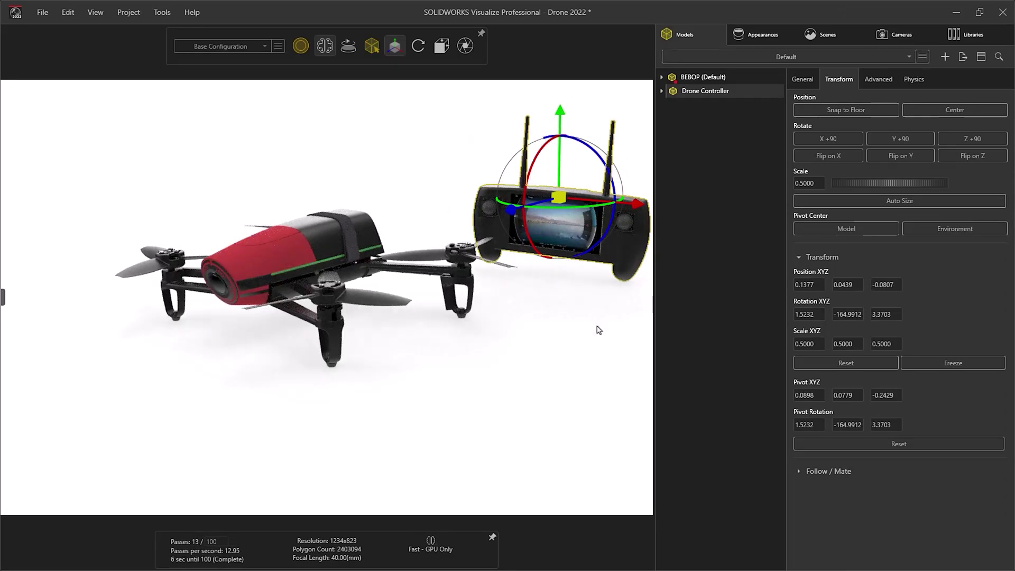
{"action": "left_click", "coordinate": [598, 330]}
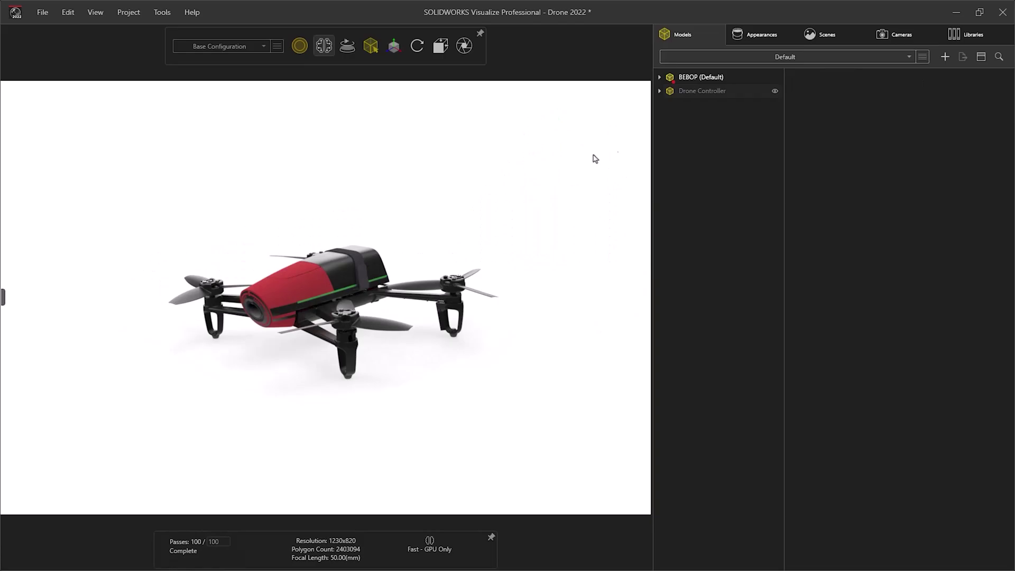
Apply the Molded appearance from the Appearances library to the drone's top nose panel.
{"action": "left_click", "coordinate": [971, 36]}
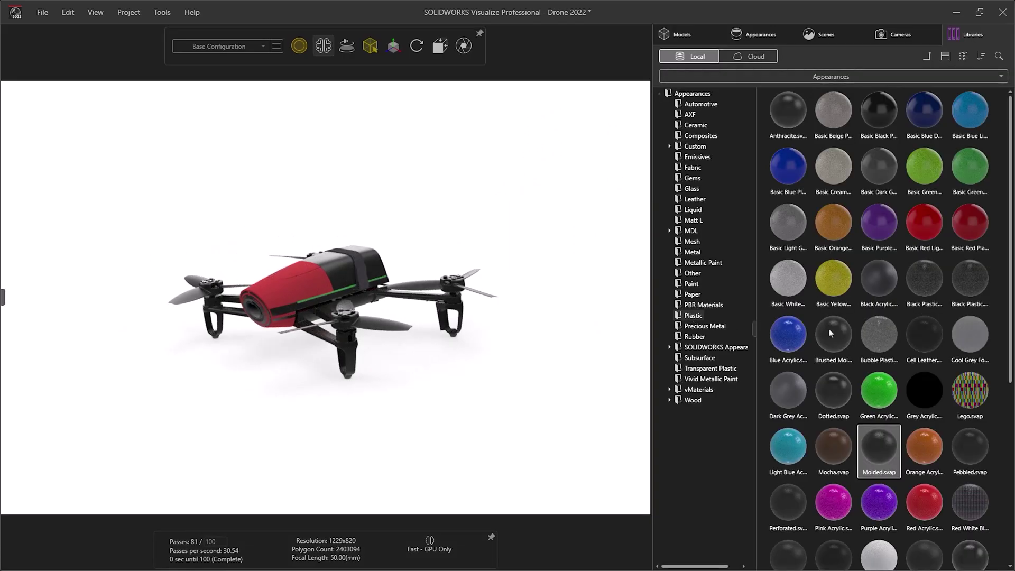
{"action": "scroll", "coordinate": [830, 333], "scroll_direction": "down", "scroll_amount": 3}
{"action": "scroll", "coordinate": [292, 295], "scroll_direction": "up", "scroll_amount": 5}
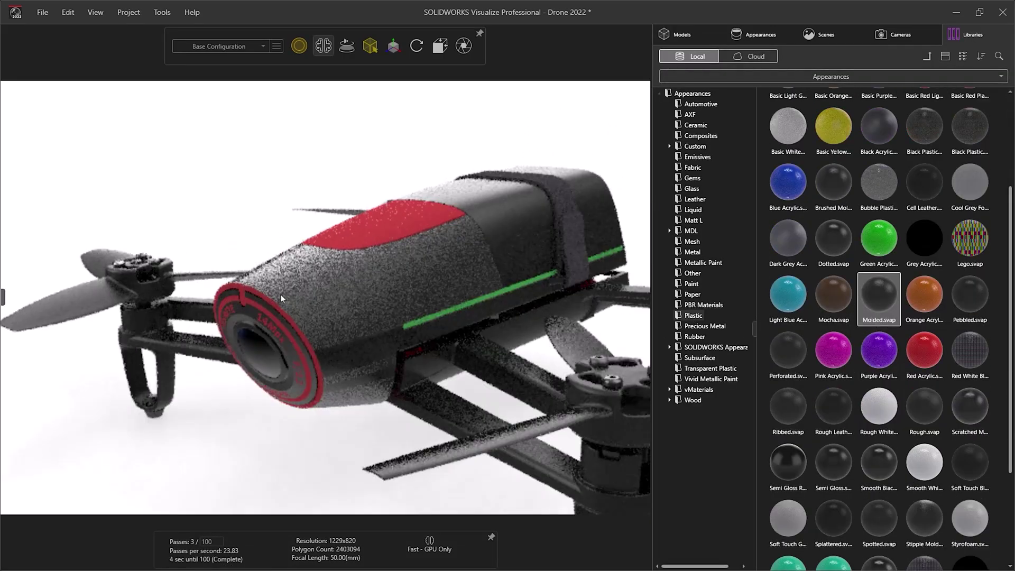
{"action": "double_click", "coordinate": [280, 294]}
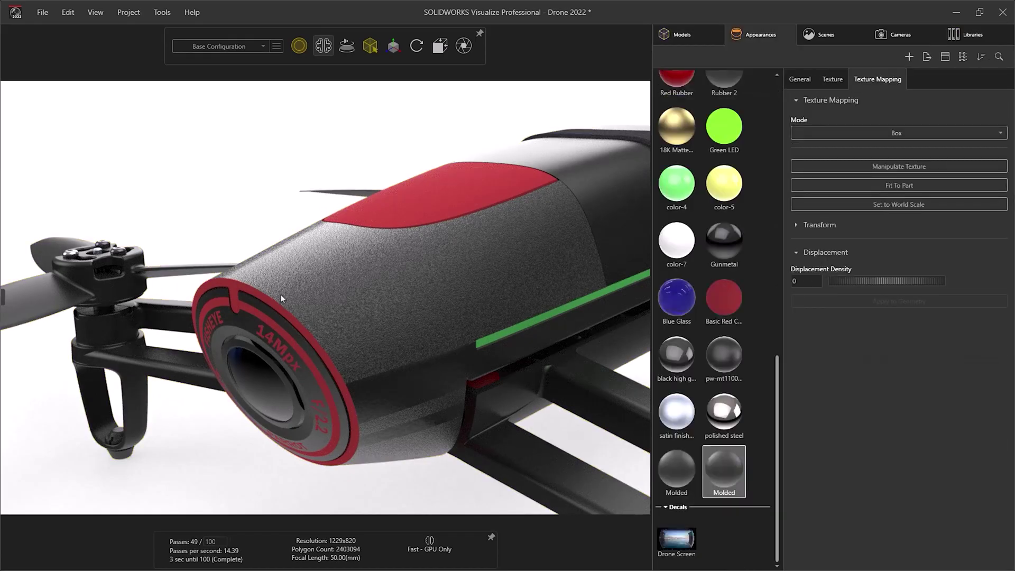
{"action": "left_click", "coordinate": [387, 210]}
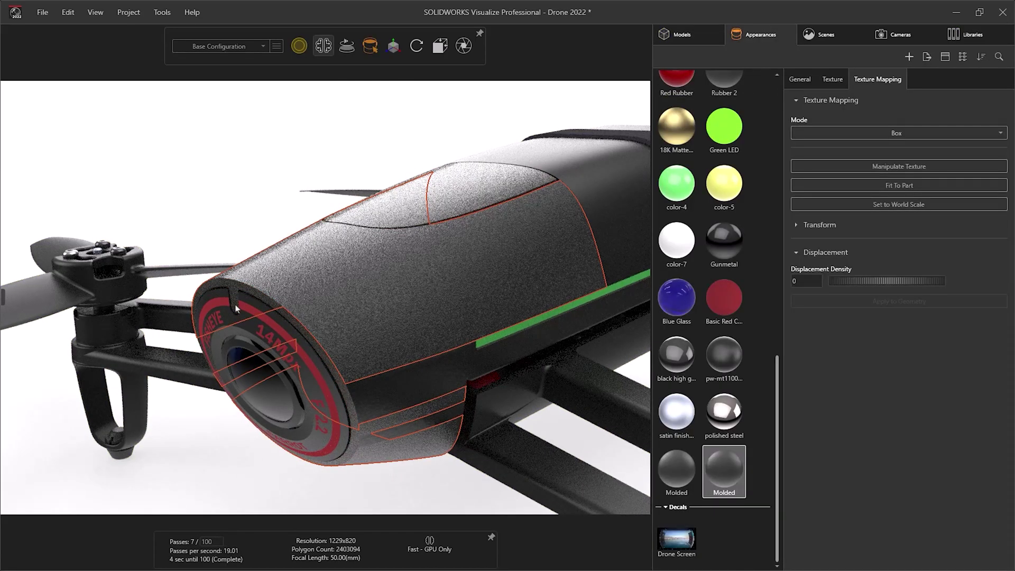
Set the Molded appearance's roughness to 35.58.
{"action": "scroll", "coordinate": [236, 309], "scroll_direction": "up", "scroll_amount": 5}
{"action": "left_click", "coordinate": [800, 80]}
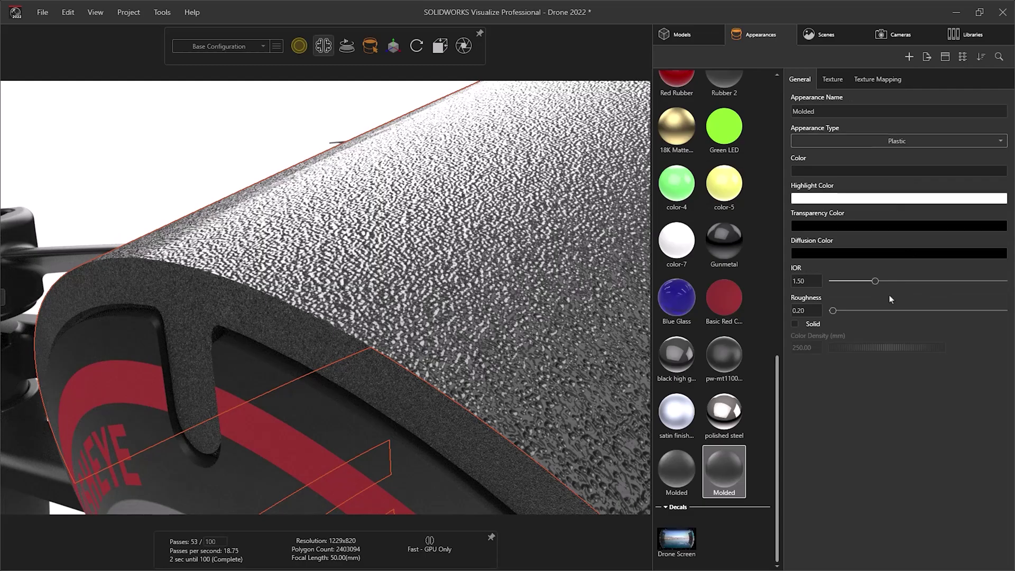
{"action": "left_click_drag", "start_coordinate": [833, 311], "coordinate": [893, 311]}
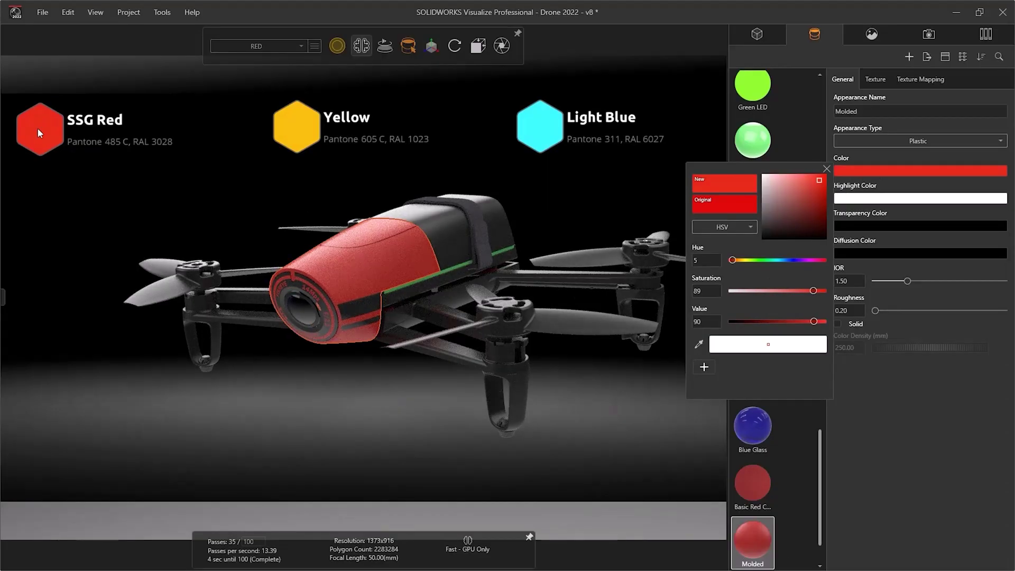
Name the new configuration YELLOW.
{"action": "left_click", "coordinate": [825, 169]}
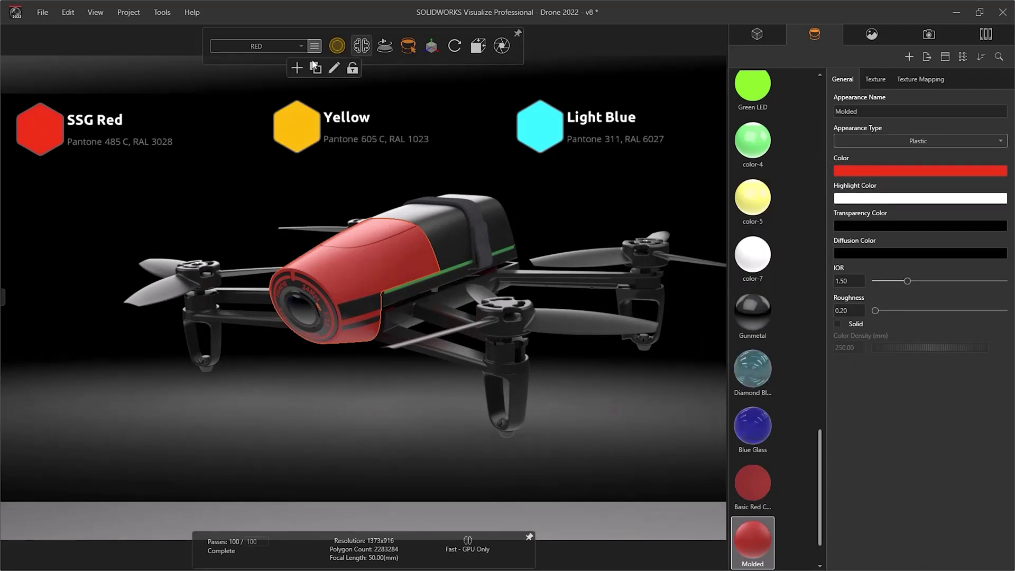
{"action": "type", "text": "YELLOW"}
{"action": "key", "text": "Return"}
Apply Molded 2 to the drone body and set its colour to yellow.
{"action": "left_click_drag", "start_coordinate": [752, 537], "coordinate": [388, 263]}
{"action": "left_click", "coordinate": [919, 170]}
{"action": "left_click", "coordinate": [698, 345]}
{"action": "left_click", "coordinate": [295, 127]}
{"action": "left_click", "coordinate": [362, 268]}
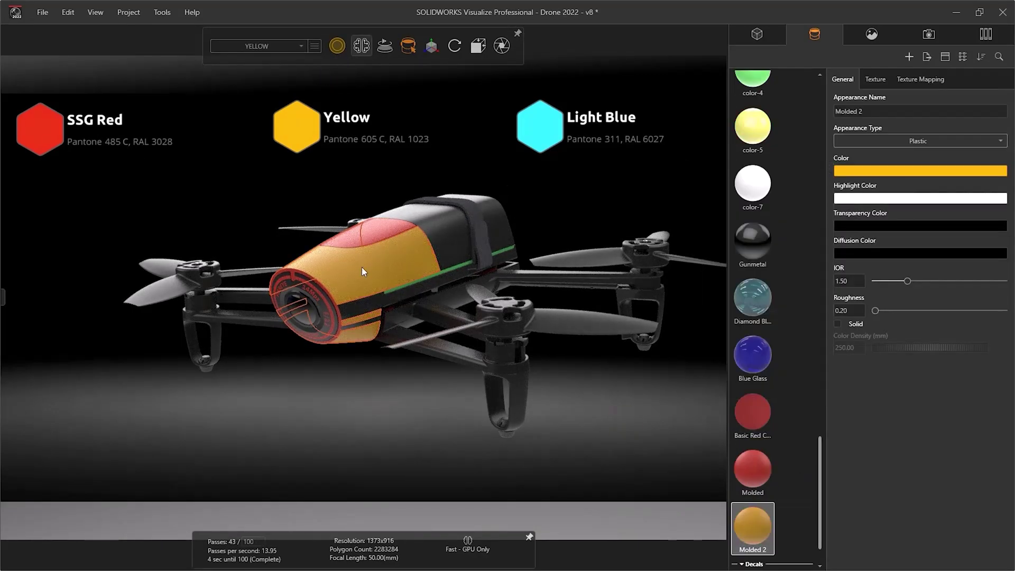
{"action": "scroll", "coordinate": [362, 267], "scroll_direction": "up", "scroll_amount": 5}
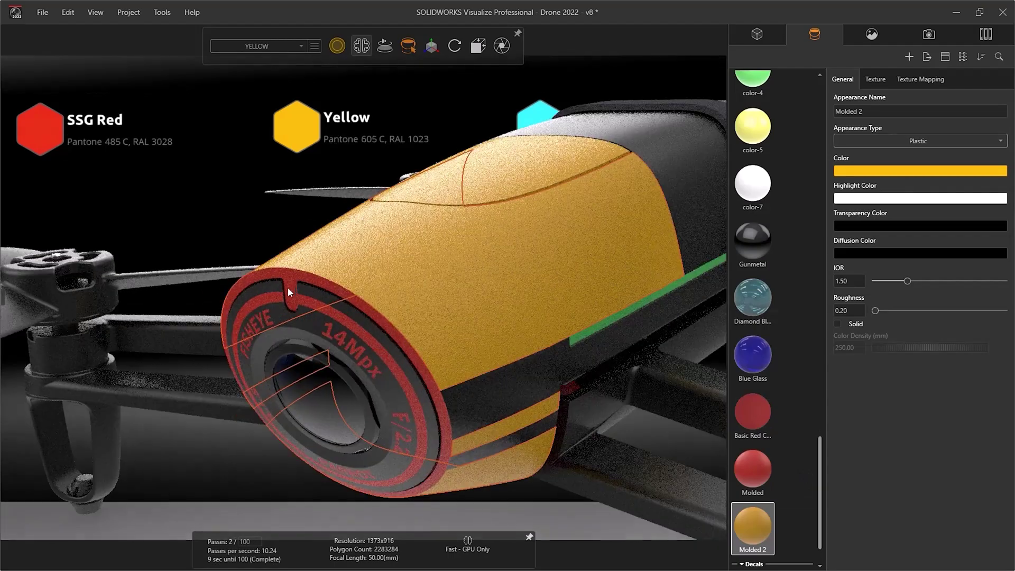
{"action": "scroll", "coordinate": [287, 291], "scroll_direction": "down", "scroll_amount": 5}
Add a LIGHT BLUE configuration and give the body the Molded 3 appearance.
{"action": "left_click", "coordinate": [315, 46]}
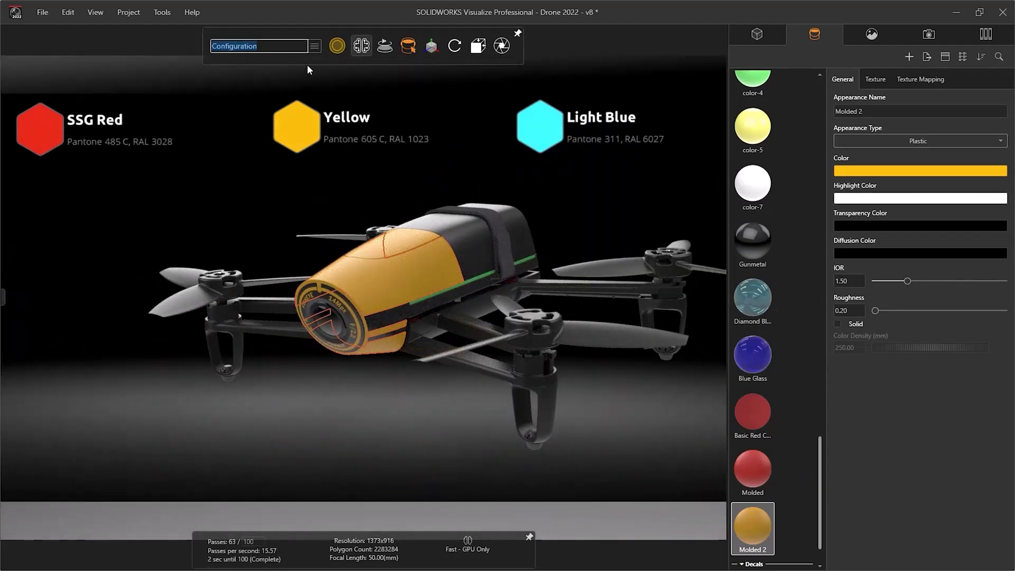
{"action": "type", "text": "LIGHT BLUE"}
{"action": "key", "text": "Return"}
{"action": "left_click_drag", "start_coordinate": [752, 525], "coordinate": [388, 264]}
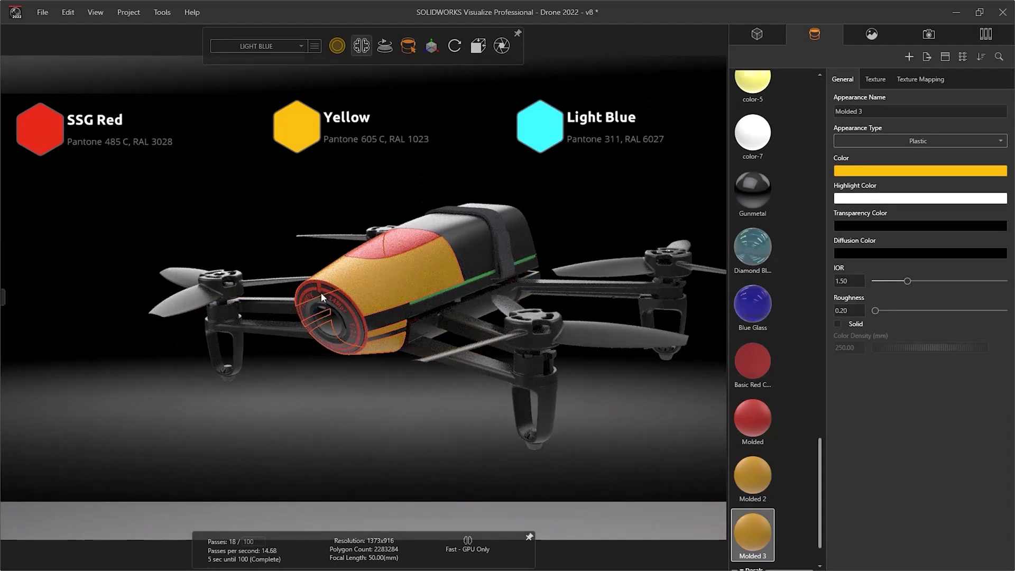
{"action": "scroll", "coordinate": [322, 292], "scroll_direction": "up", "scroll_amount": 5}
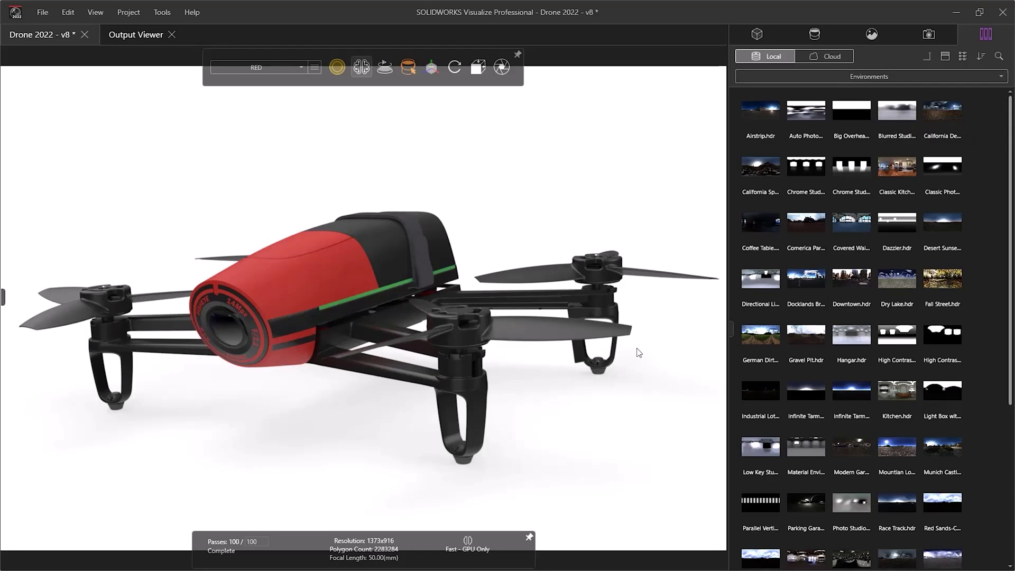
Make hilly_terrain_01_4k the environment and pull the camera back over the hills.
{"action": "left_click", "coordinate": [871, 34]}
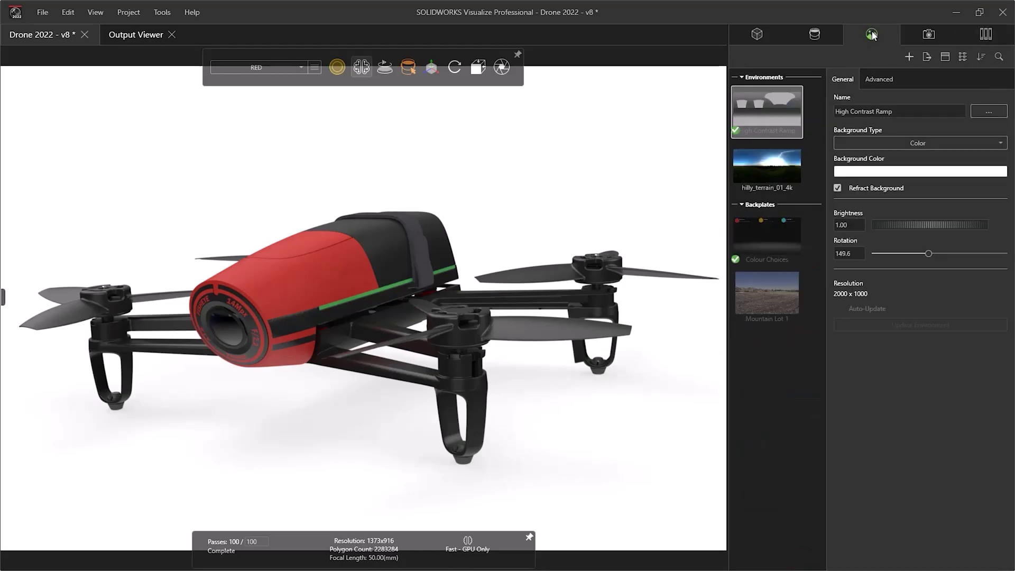
{"action": "double_click", "coordinate": [782, 169]}
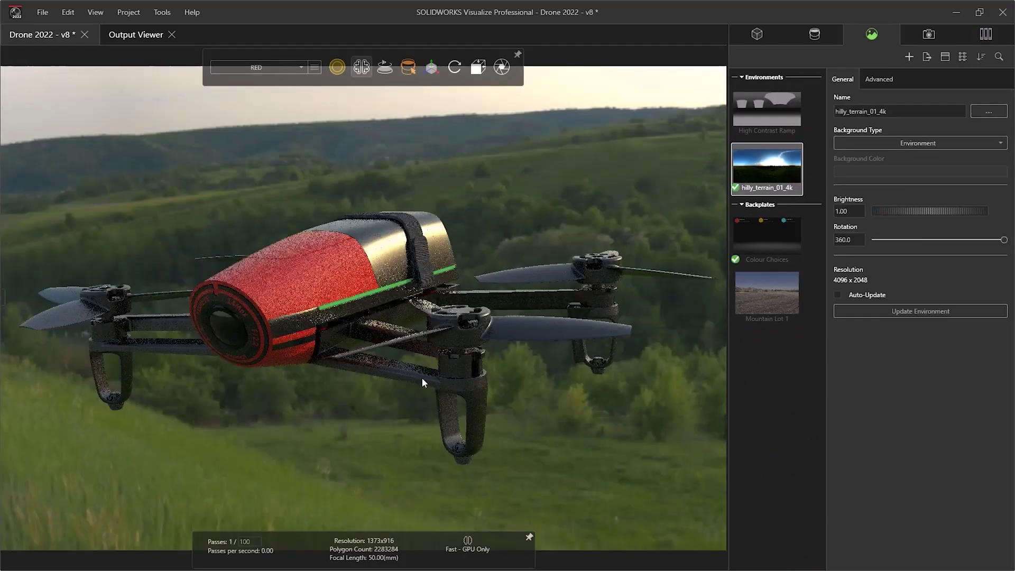
{"action": "scroll", "coordinate": [341, 402], "scroll_direction": "down", "scroll_amount": 5}
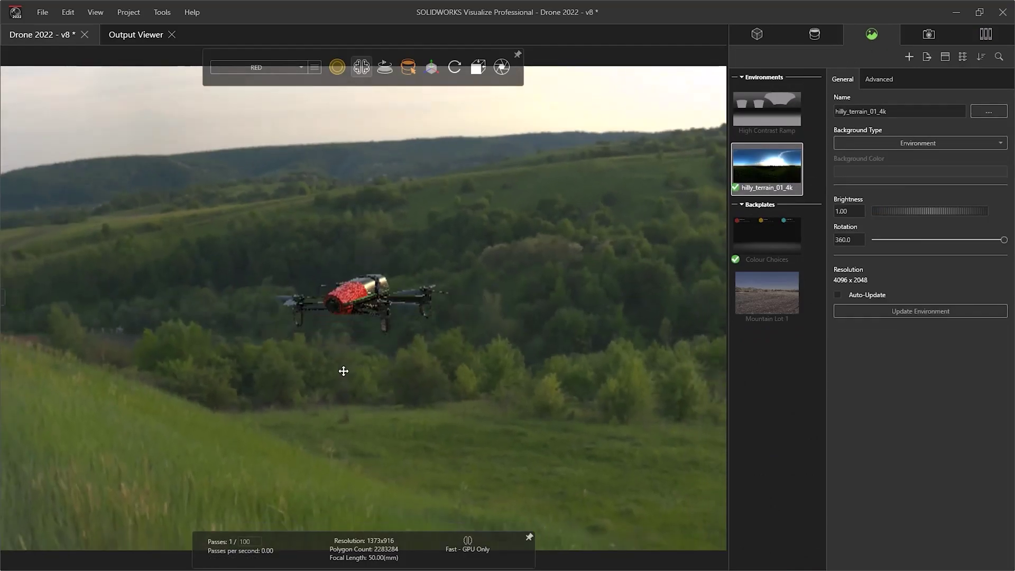
{"action": "left_click_drag", "start_coordinate": [344, 366], "coordinate": [330, 344]}
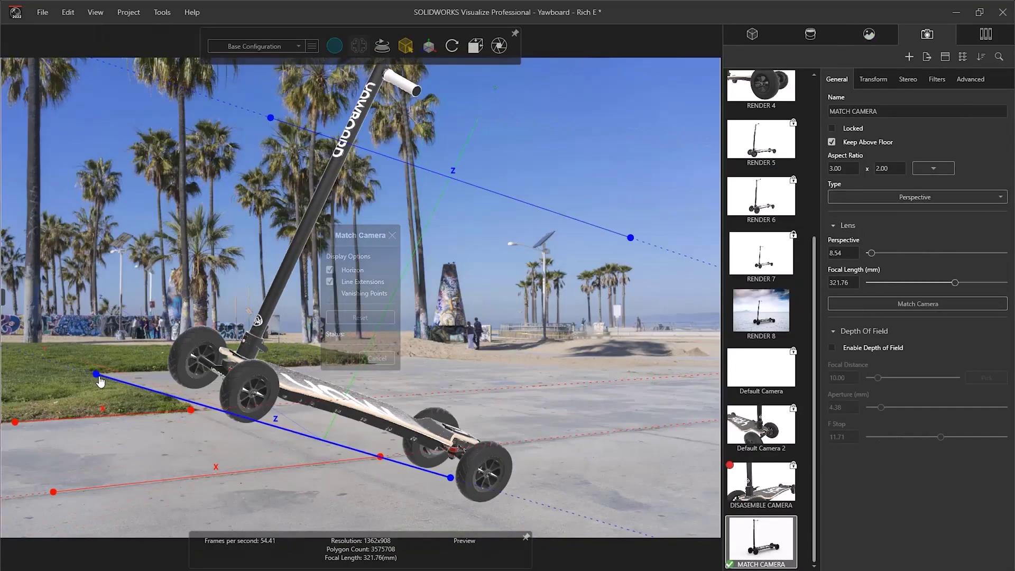
Align the Match Camera z-lines with the path edges, accept, and pull back from the scooter.
{"action": "left_click_drag", "start_coordinate": [450, 484], "coordinate": [444, 503]}
{"action": "left_click_drag", "start_coordinate": [630, 237], "coordinate": [691, 370]}
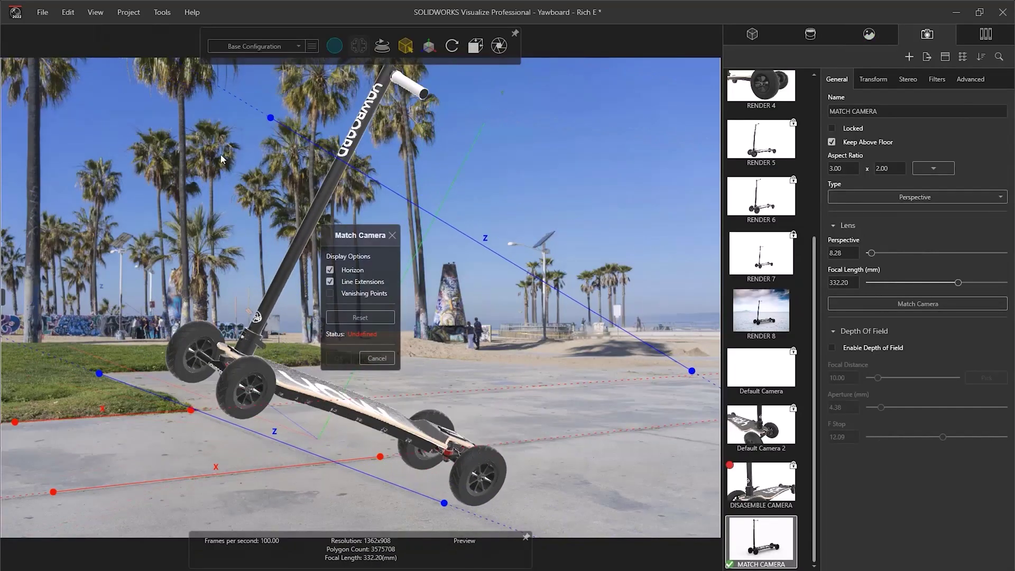
{"action": "left_click_drag", "start_coordinate": [270, 118], "coordinate": [419, 360]}
{"action": "left_click_drag", "start_coordinate": [352, 242], "coordinate": [598, 153]}
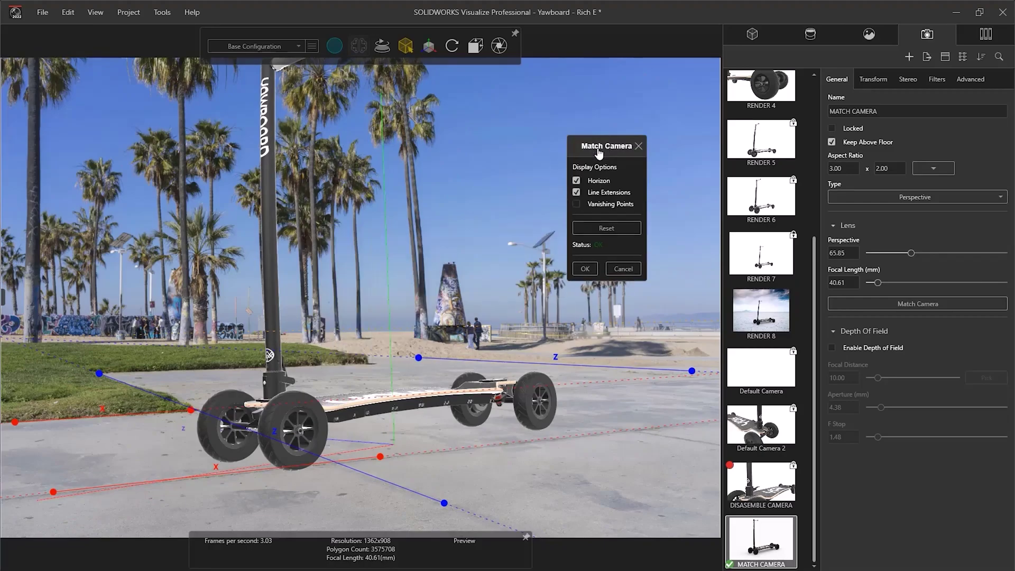
{"action": "left_click", "coordinate": [585, 267]}
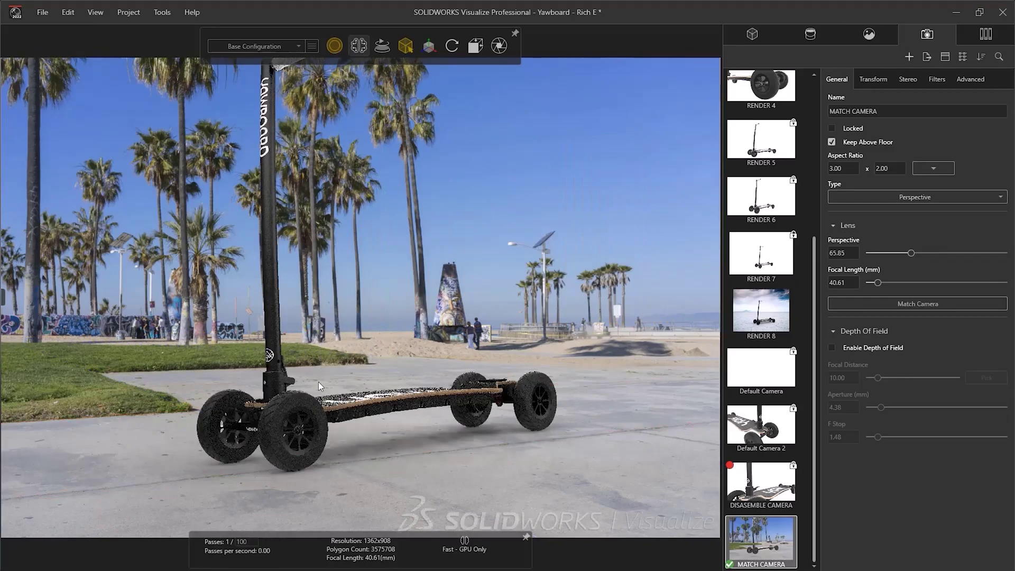
{"action": "middle_click_drag", "start_coordinate": [318, 381], "coordinate": [447, 451]}
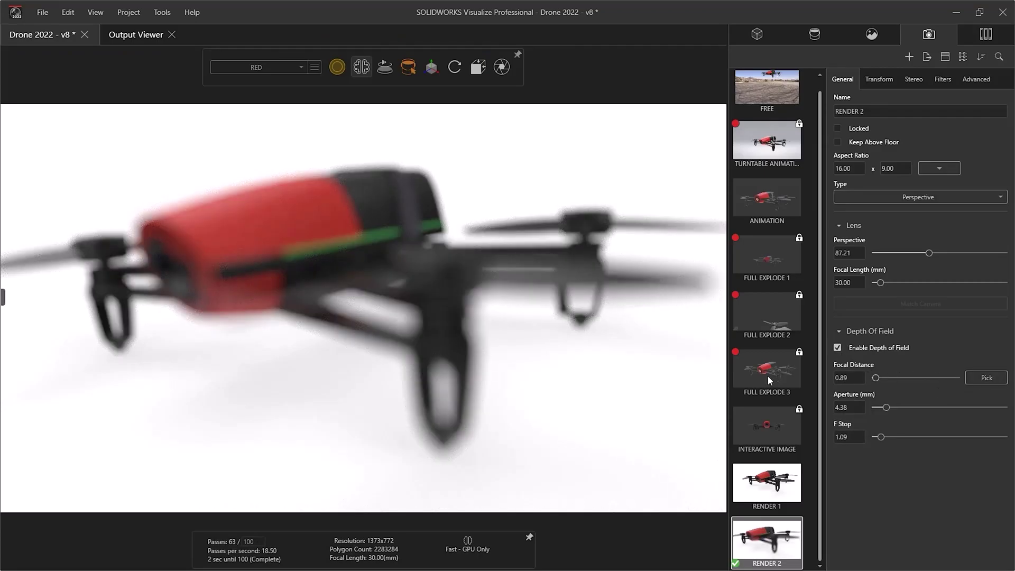
Focus depth of field on the front motor, raise the F Stop, and add a RENDER 3 camera.
{"action": "left_click", "coordinate": [444, 270]}
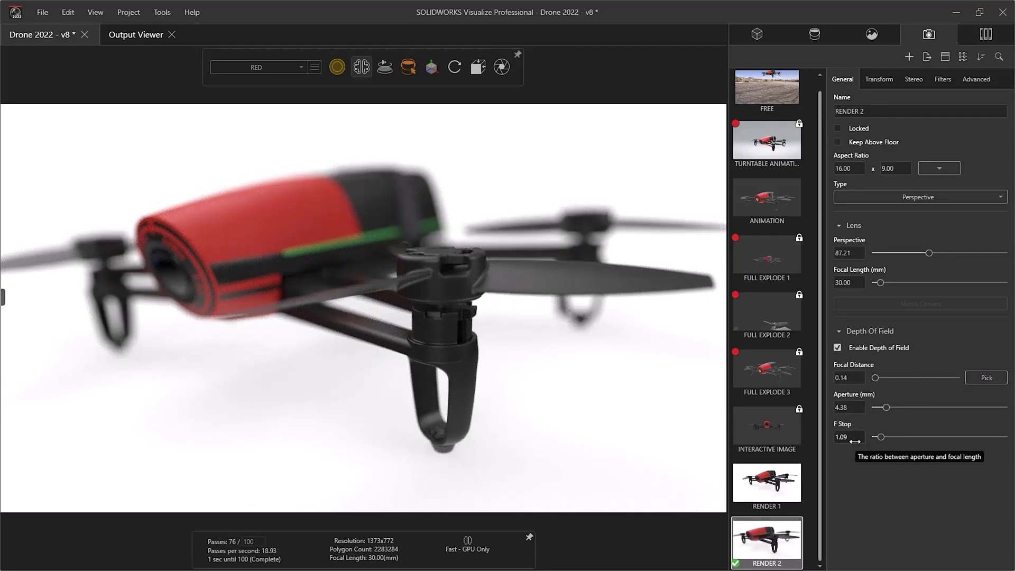
{"action": "left_click_drag", "start_coordinate": [854, 440], "coordinate": [895, 437]}
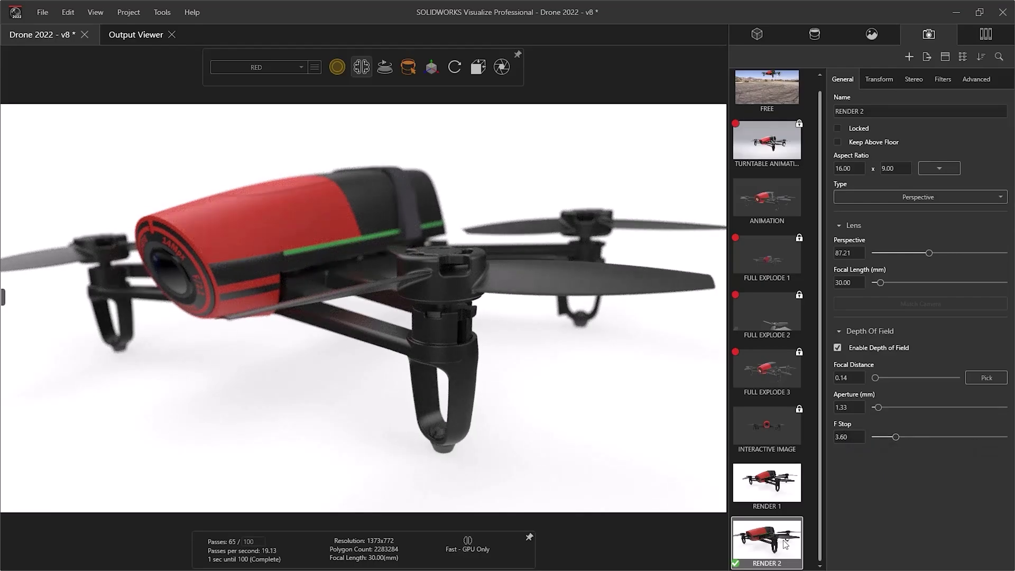
{"action": "key", "text": "ctrl+d"}
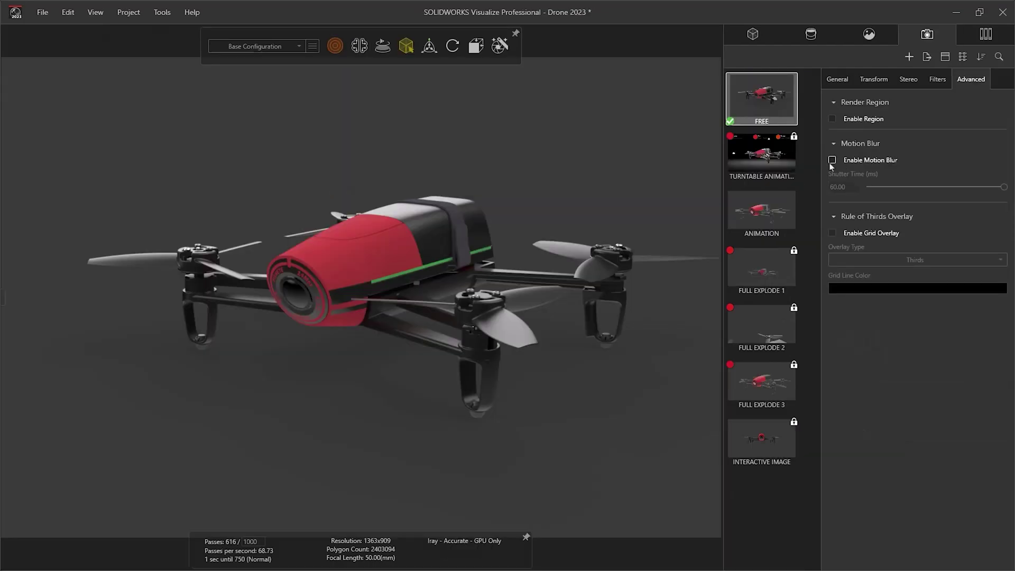
Enable Motion Blur for the FREE camera.
{"action": "left_click", "coordinate": [831, 160]}
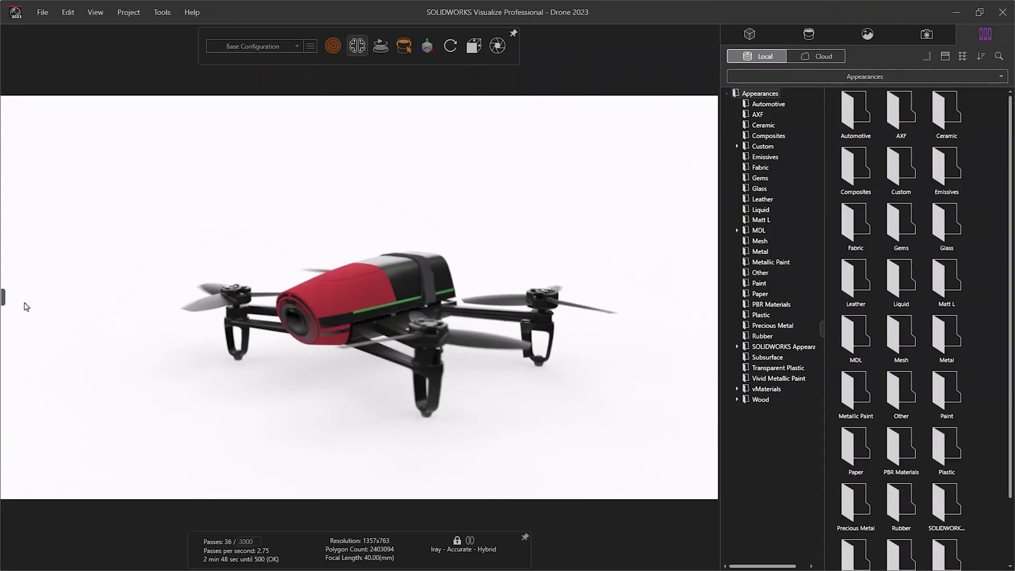
Release Drone 2023 from In Work through the 3DEXPERIENCE panel's maturity options.
{"action": "left_click", "coordinate": [4, 300]}
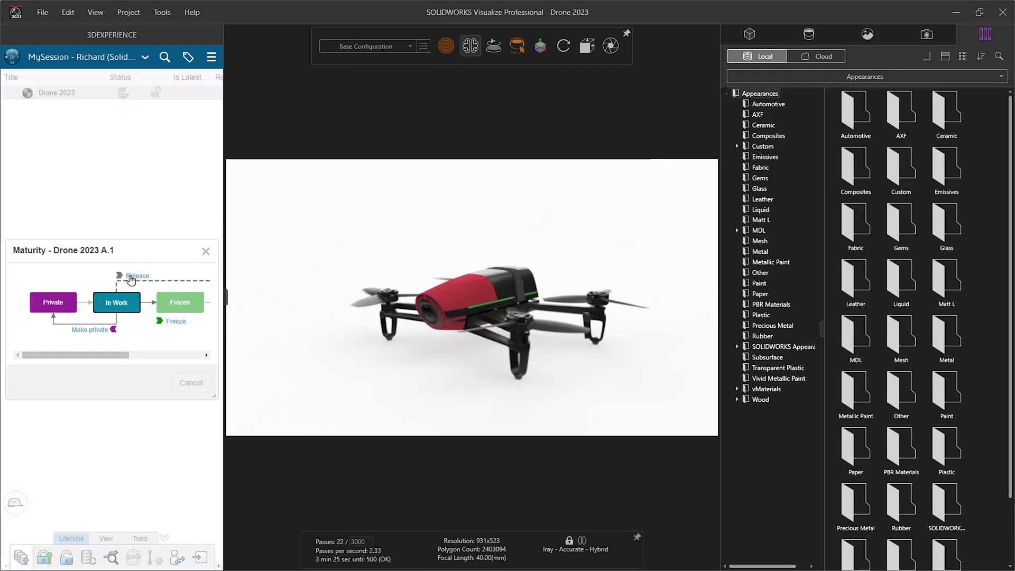
{"action": "left_click", "coordinate": [131, 277]}
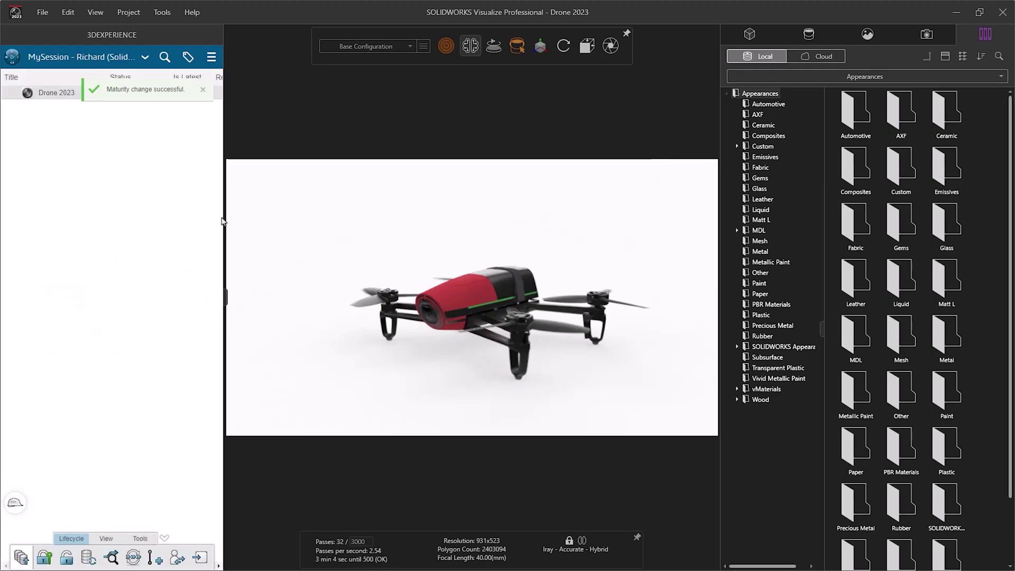